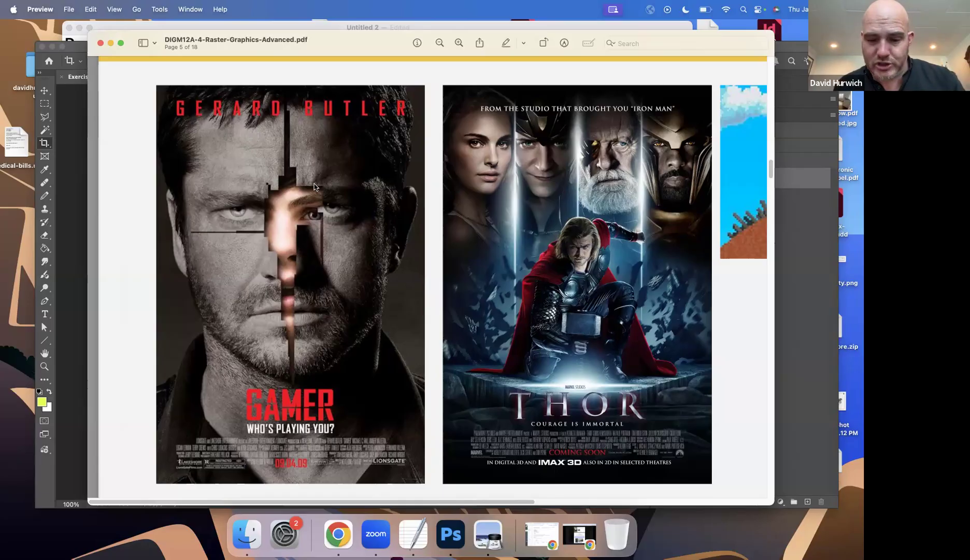
# Go to the "Building a Composition" slide in the raster graphics PDF
pyautogui.scroll(-3, 314, 187)
pyautogui.scroll(-6, 357, 195)
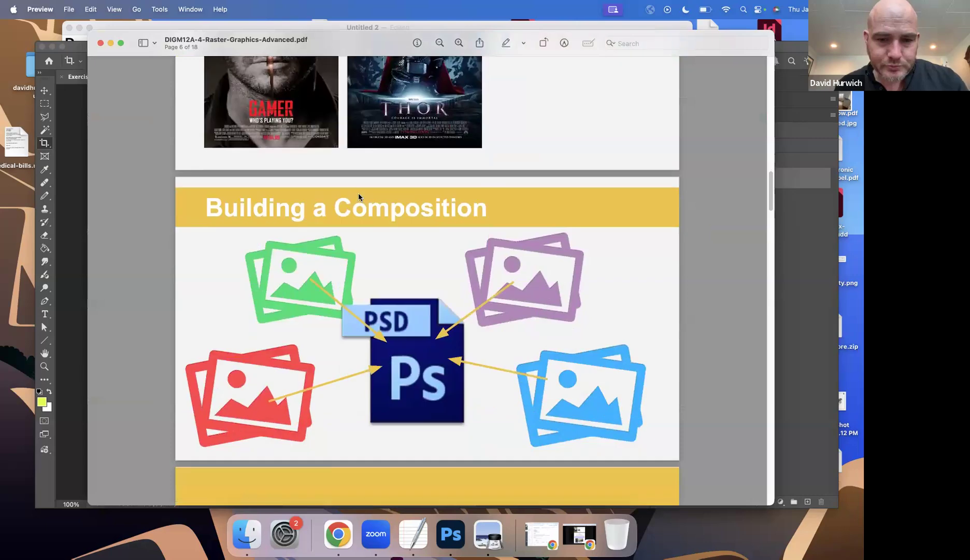
pyautogui.scroll(-2, 359, 195)
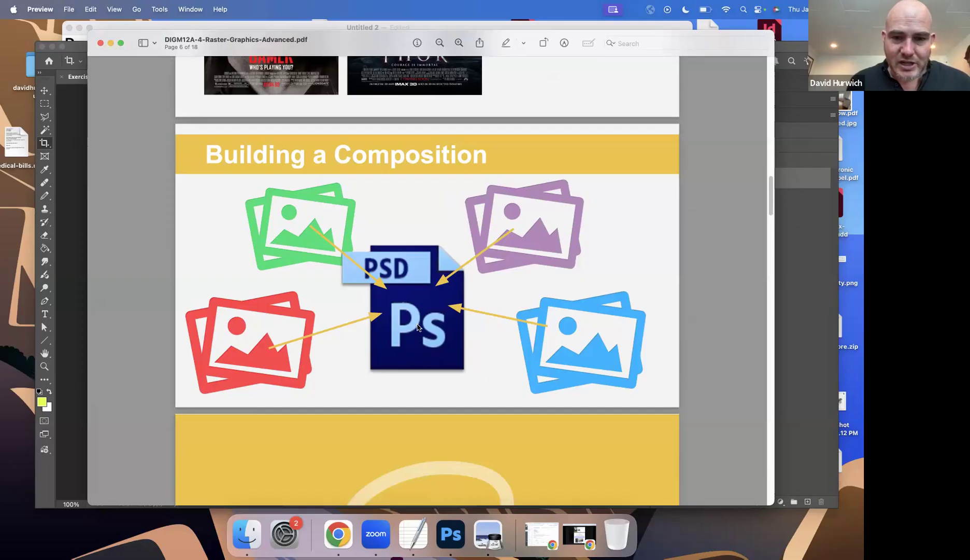
# Switch to Chrome and open "Untitled document" from the recent files in Google Drive
pyautogui.click(338, 534)
pyautogui.moveTo(247, 41); pyautogui.dragTo(238, 207)
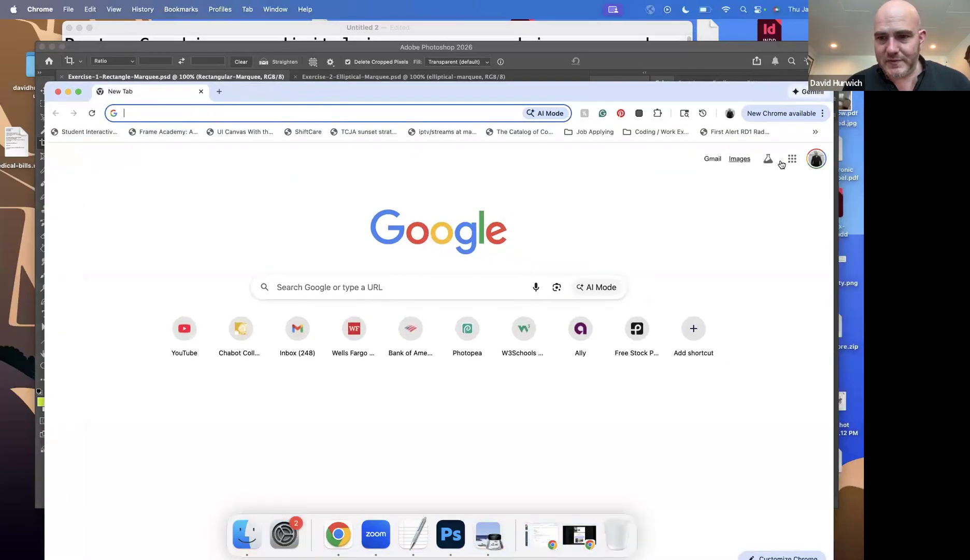
pyautogui.click(793, 160)
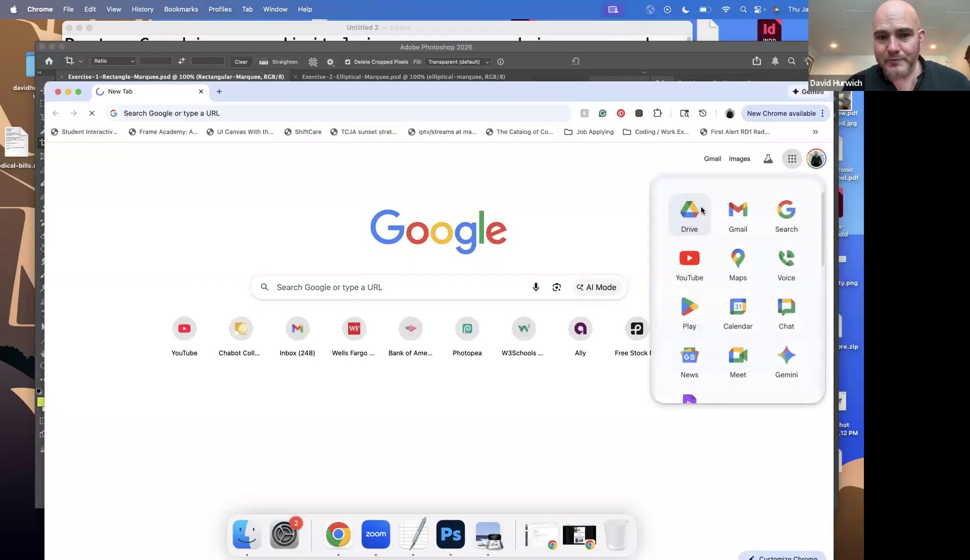
pyautogui.click(697, 207)
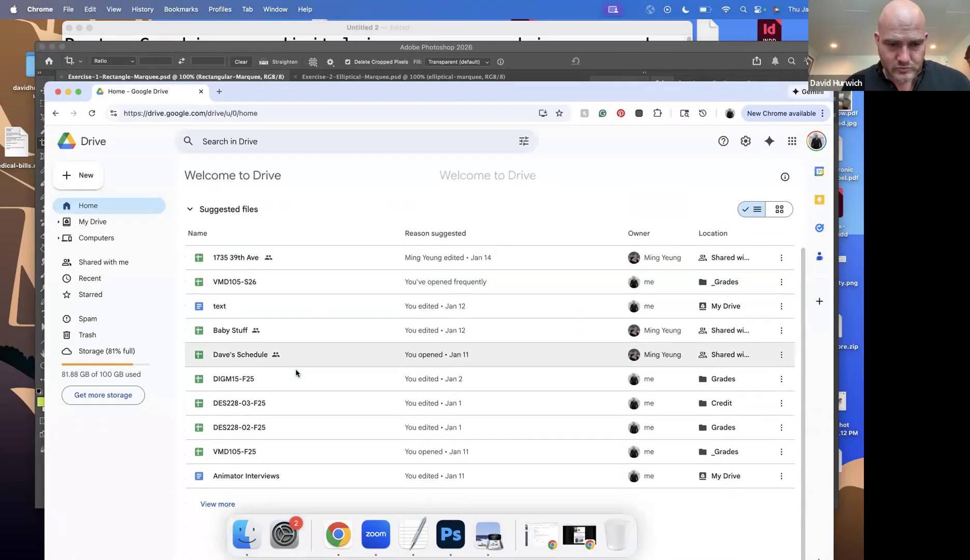
pyautogui.click(217, 143)
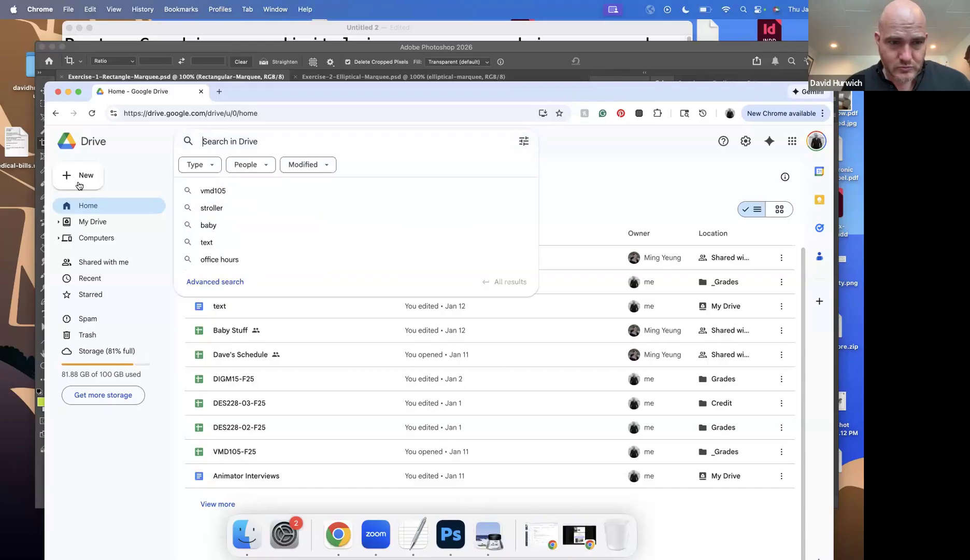
pyautogui.click(92, 279)
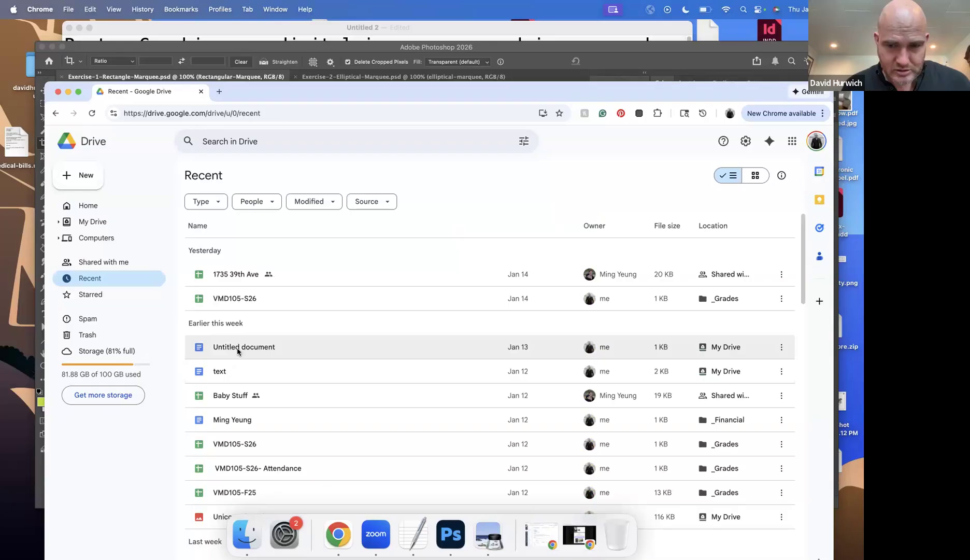
pyautogui.doubleClick(236, 347)
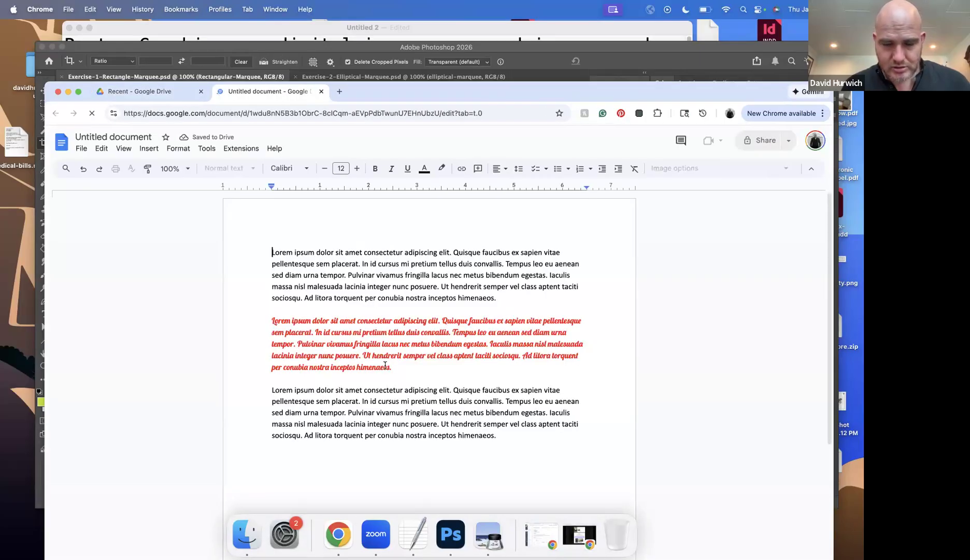
# Delete the red script-font paragraph and the extra blank line it leaves in the document
pyautogui.moveTo(403, 397); pyautogui.dragTo(272, 351)
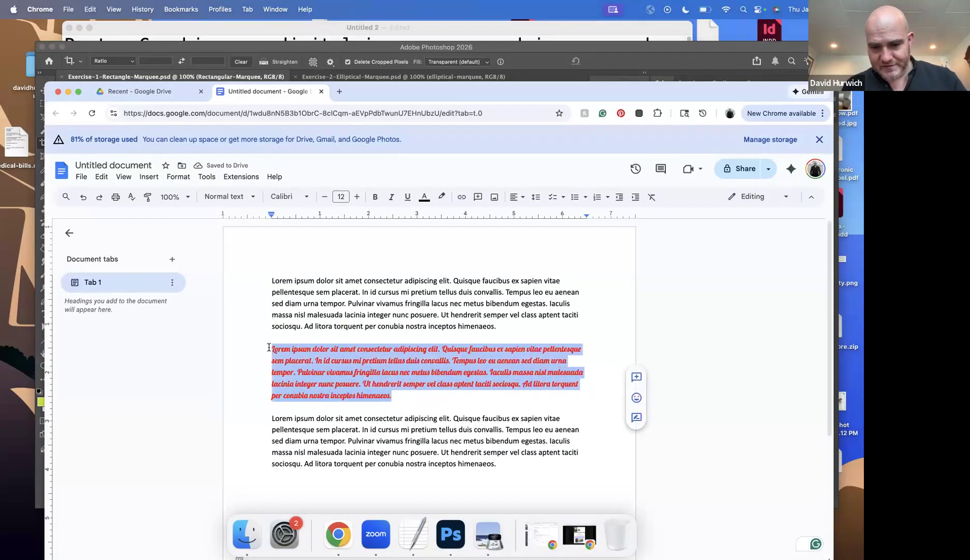
pyautogui.press('BackSpace')
pyautogui.press('BackSpace')
pyautogui.press('BackSpace')
# Copy the two remaining paragraphs and paste a duplicate below them, separated by a blank line
pyautogui.moveTo(497, 395); pyautogui.dragTo(240, 257)
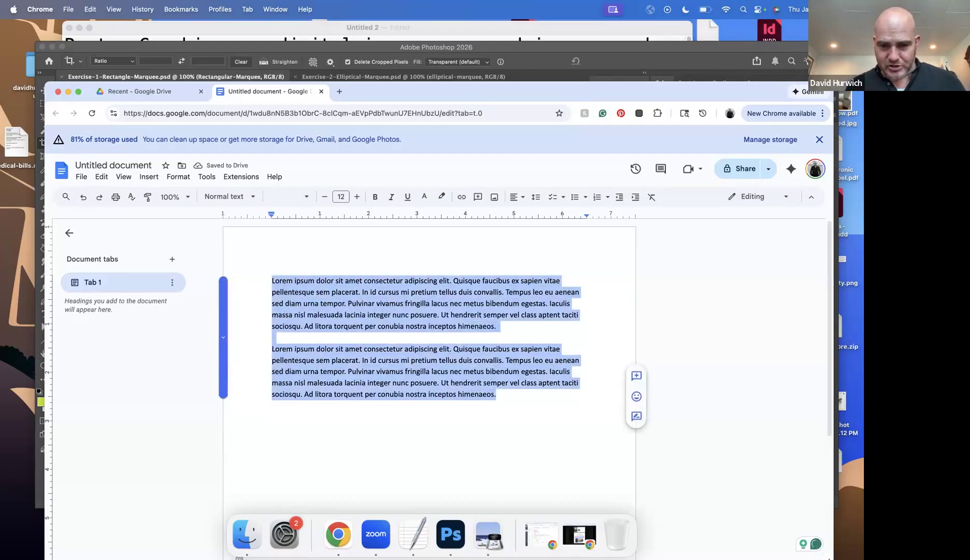
pyautogui.press('super+c')
pyautogui.press('Right')
pyautogui.press('Return')
pyautogui.press('Return')
pyautogui.press('super+v')
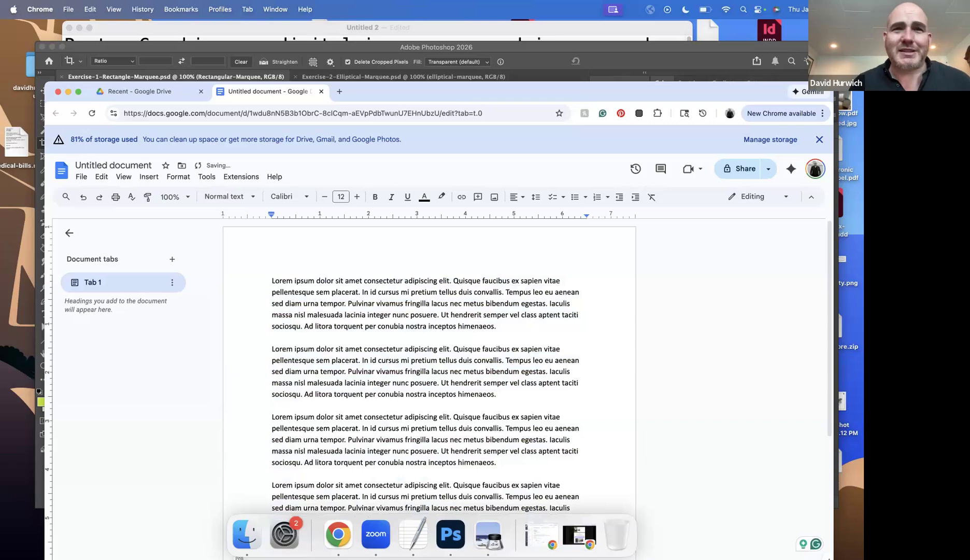
# Move the browser window up the screen and set the second paragraph's text color to red
pyautogui.scroll(-3, 461, 307)
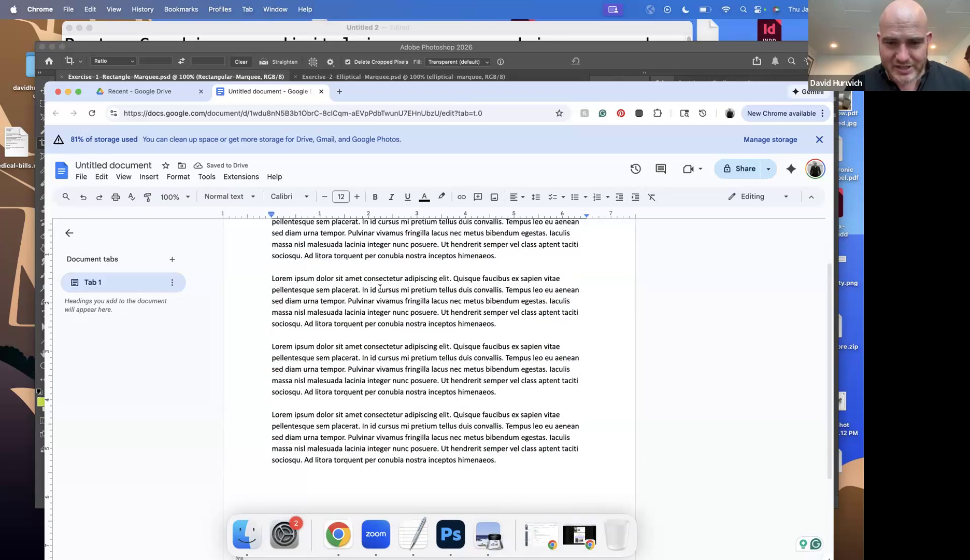
pyautogui.scroll(1, 461, 307)
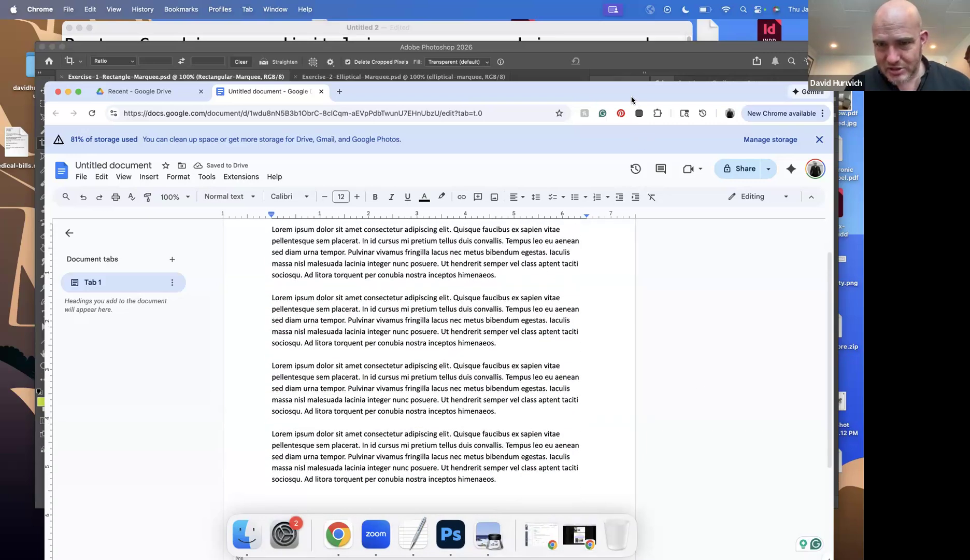
pyautogui.moveTo(634, 96); pyautogui.dragTo(637, 35)
pyautogui.scroll(2, 404, 335)
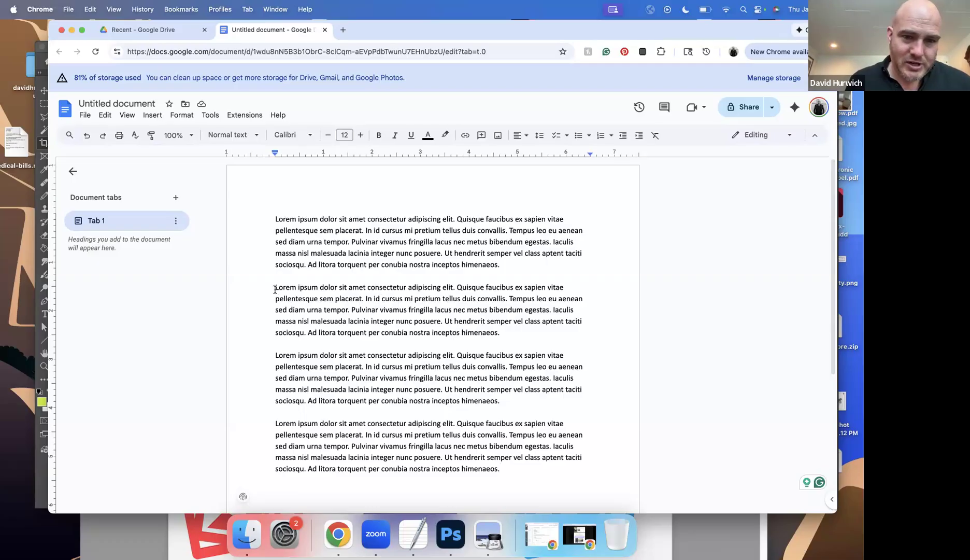
pyautogui.moveTo(275, 287); pyautogui.dragTo(504, 337)
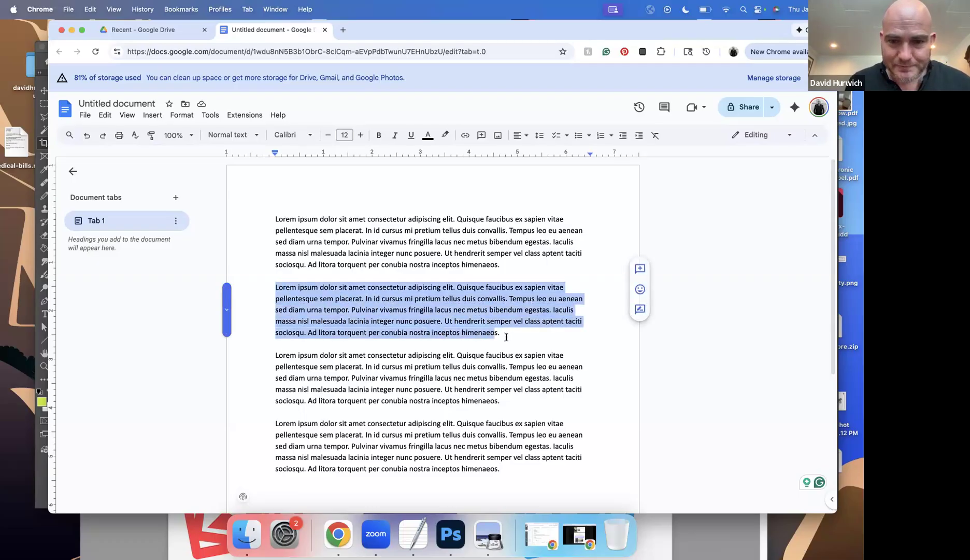
pyautogui.click(227, 310)
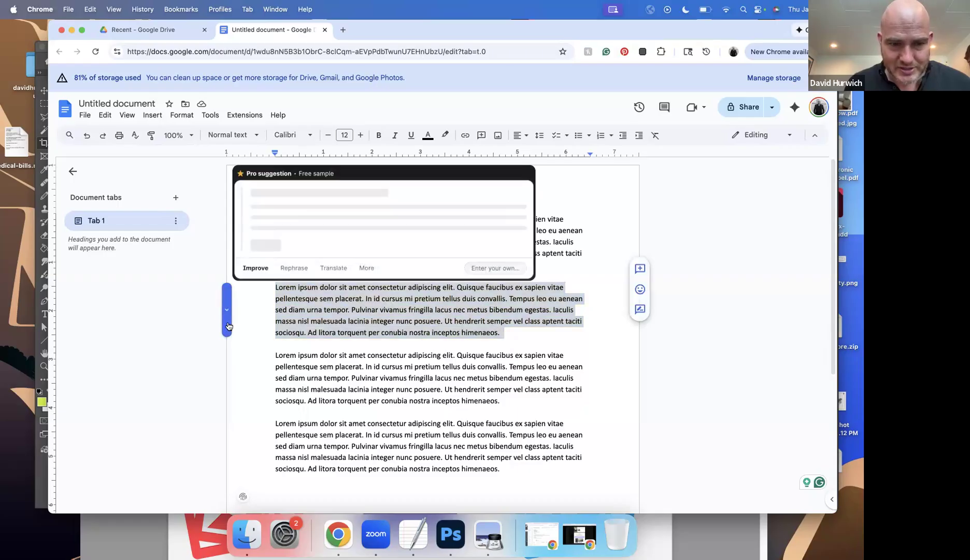
pyautogui.click(559, 286)
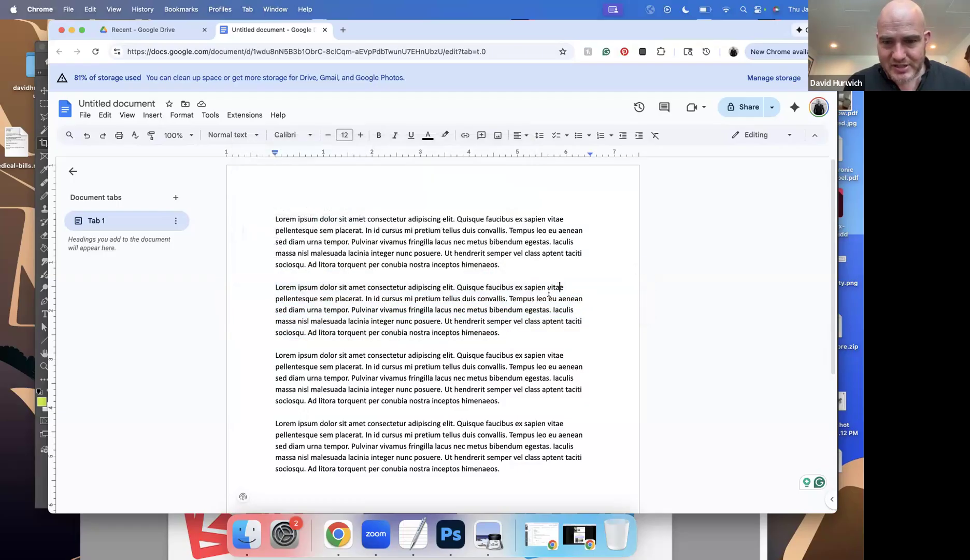
pyautogui.moveTo(512, 330); pyautogui.dragTo(306, 271)
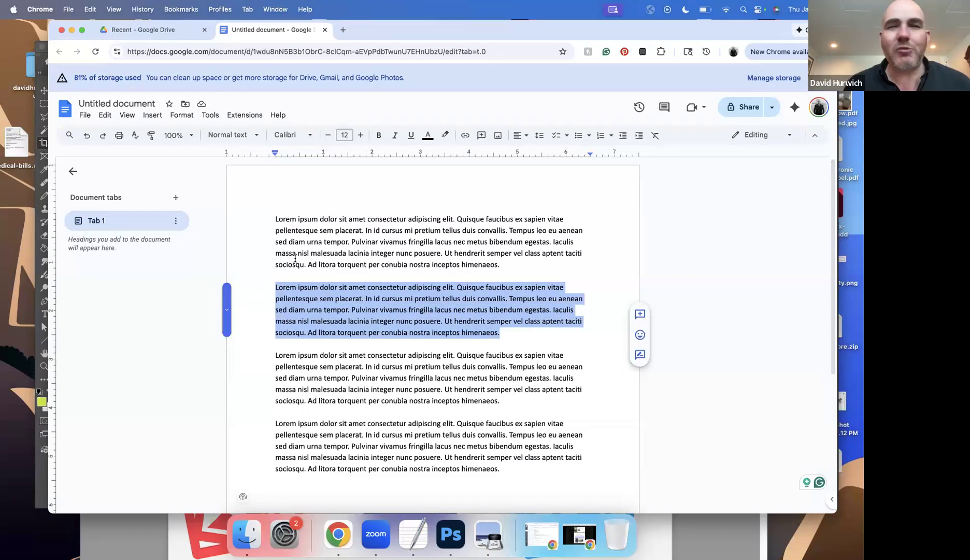
pyautogui.click(429, 135)
pyautogui.click(442, 166)
pyautogui.click(372, 218)
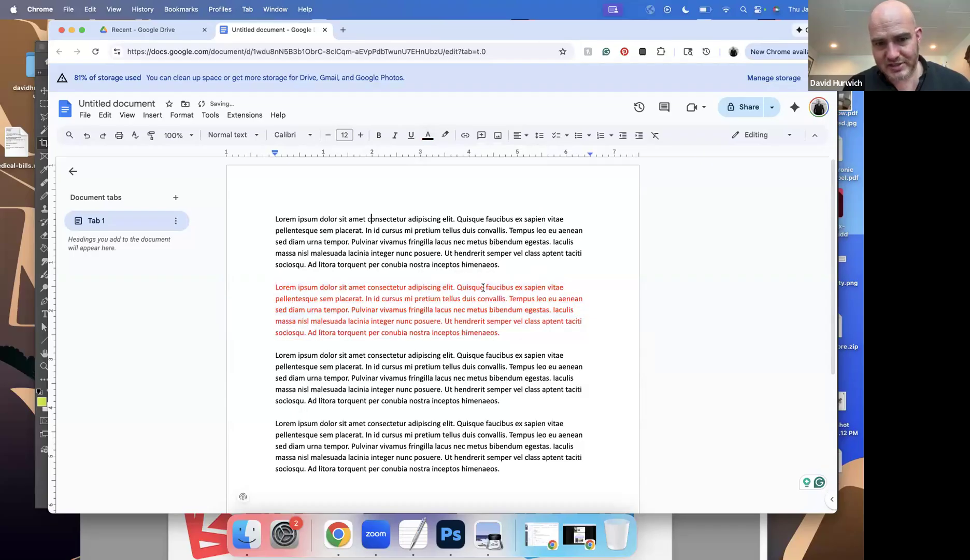
# Set the font of the red second paragraph to Courier New
pyautogui.moveTo(501, 336); pyautogui.dragTo(290, 277)
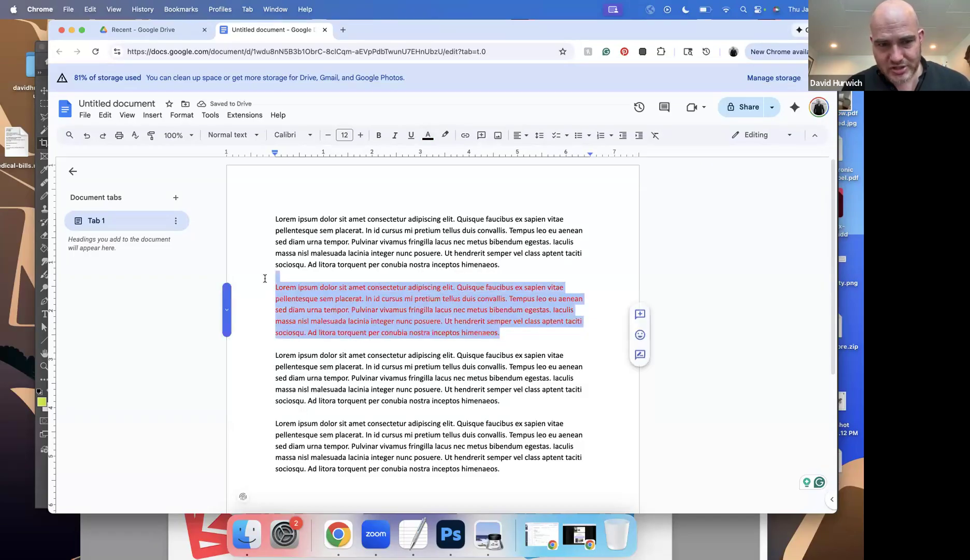
pyautogui.click(308, 136)
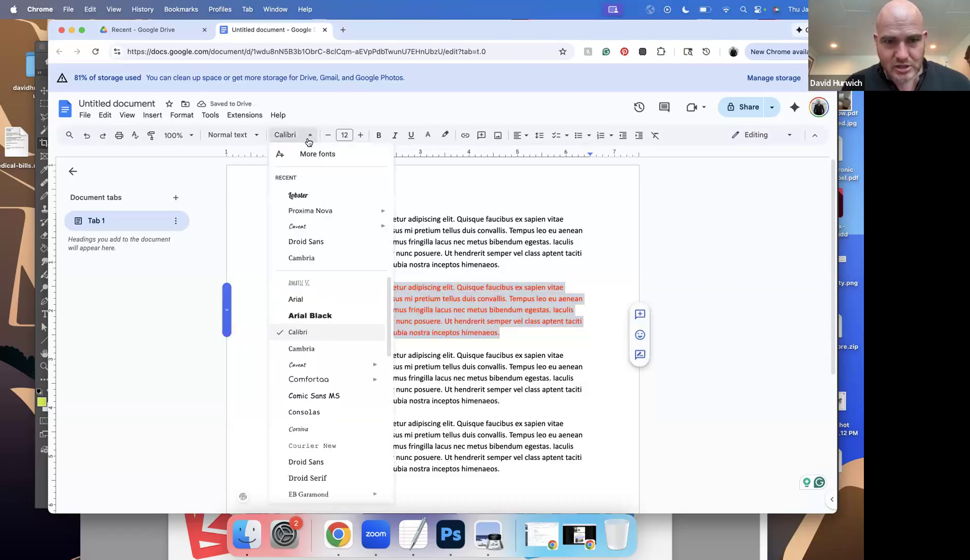
pyautogui.scroll(-5, 336, 347)
pyautogui.scroll(2, 318, 314)
pyautogui.scroll(3, 322, 287)
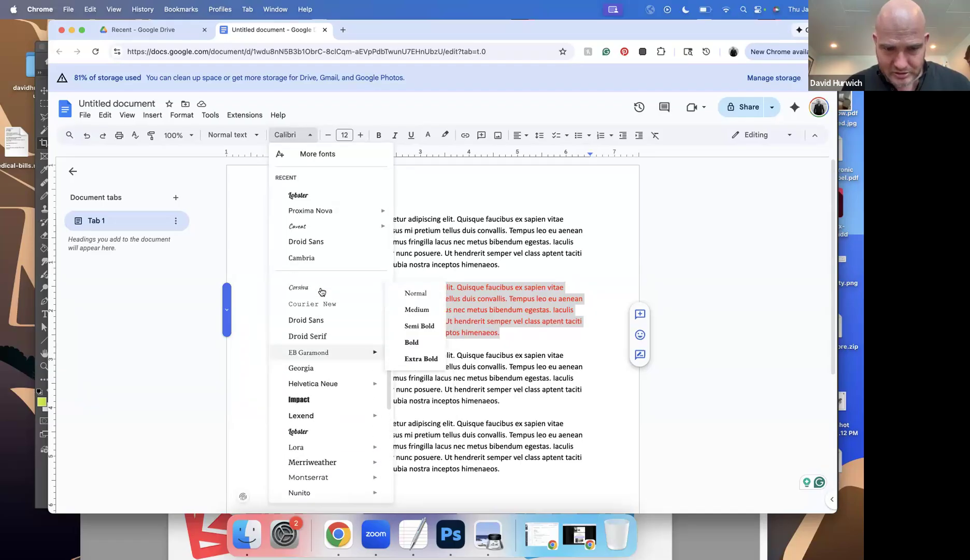
pyautogui.click(321, 303)
pyautogui.click(446, 317)
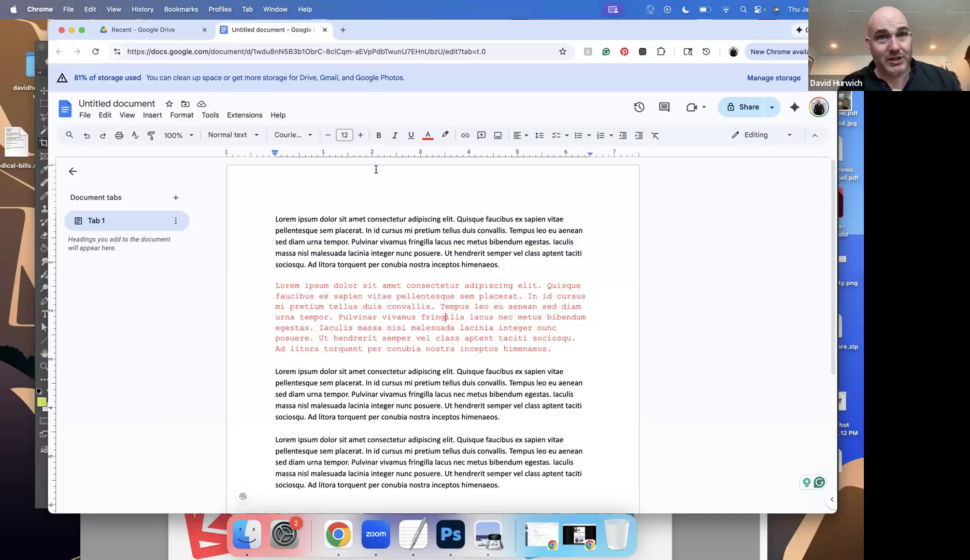
# Minimize the browser and switch to Photoshop, showing the rectangular marquee exercise at 300% magnification
pyautogui.click(72, 31)
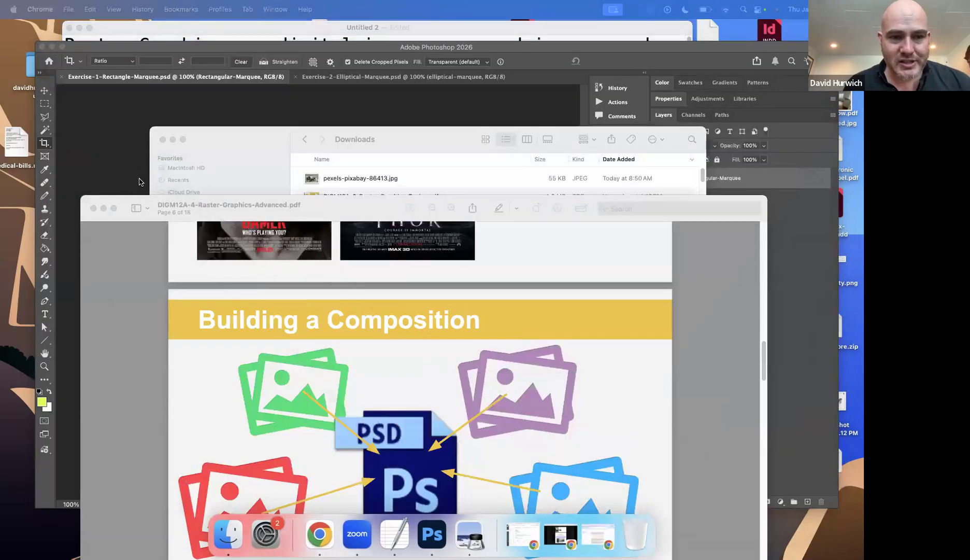
pyautogui.click(146, 181)
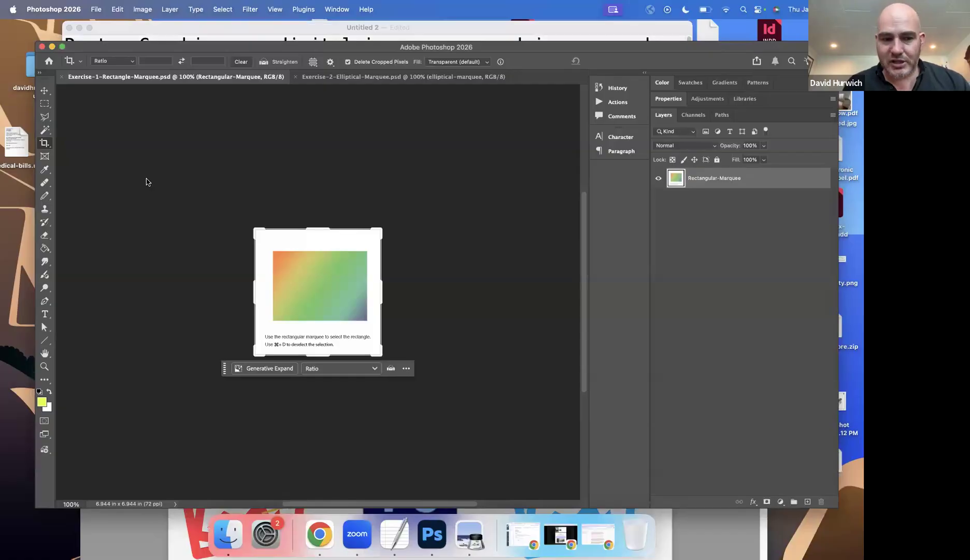
pyautogui.press('super+equal')
pyautogui.press('super+equal')
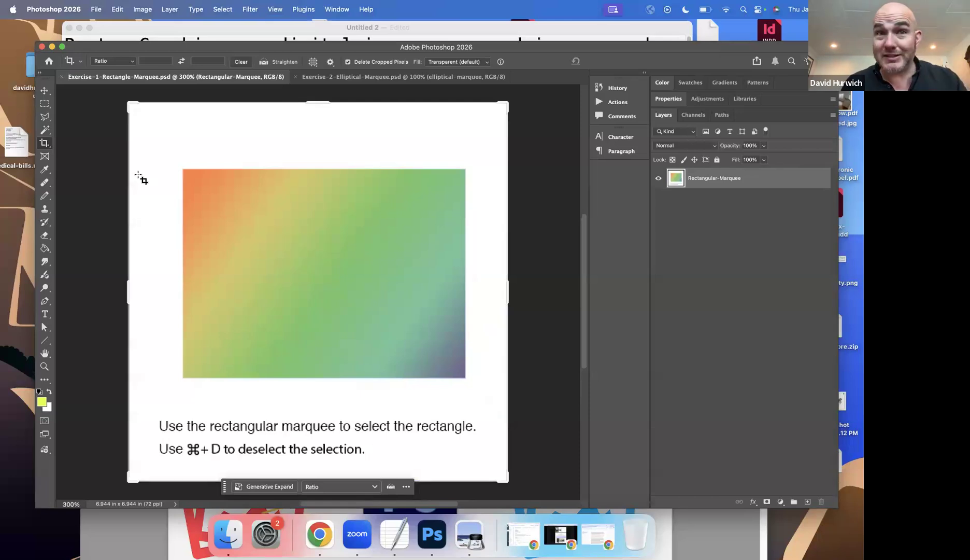
# Examine the individual pixels of the gradient rectangle at 1600% magnification
pyautogui.press('super+equal')
pyautogui.press('super+equal')
pyautogui.press('super+equal')
pyautogui.press('super+equal')
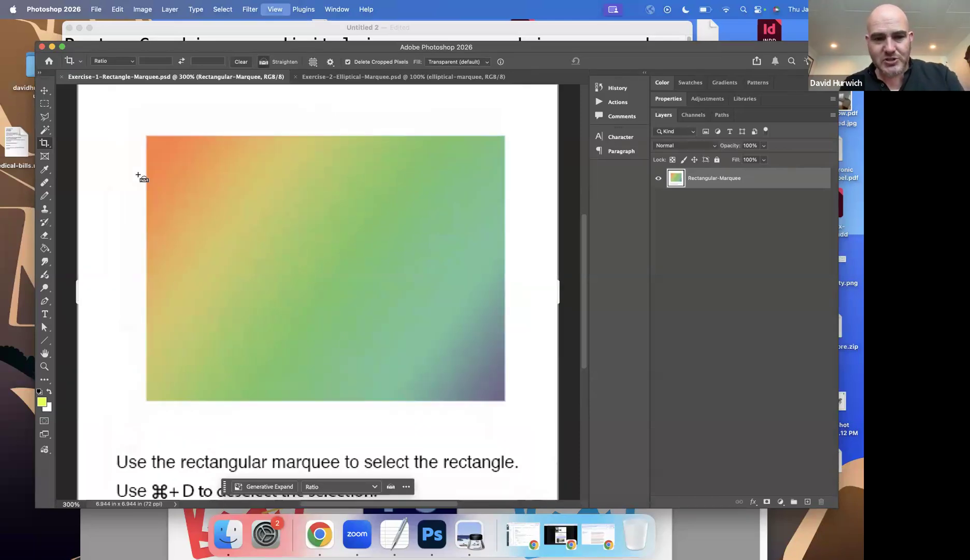
pyautogui.press('super+equal')
pyautogui.press('super+equal')
pyautogui.press('super+equal')
pyautogui.press('super+equal')
pyautogui.press('super+equal')
pyautogui.press('super+equal')
pyautogui.press('super+equal')
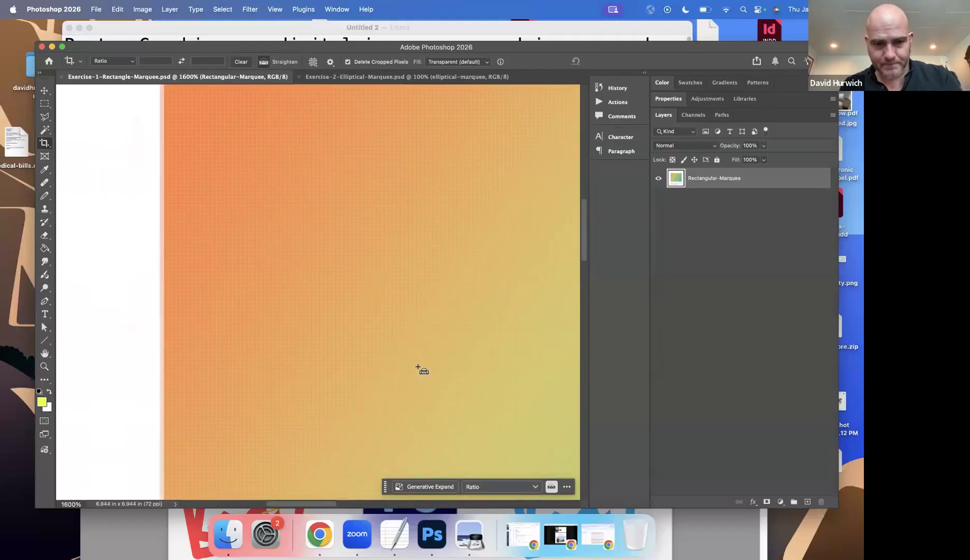
# Return the marquee exercise to 300% magnification to view the whole canvas
pyautogui.press('super+minus')
pyautogui.press('super+minus')
pyautogui.press('super+minus')
pyautogui.press('super+minus')
pyautogui.press('super+minus')
pyautogui.press('super+minus')
pyautogui.press('super+minus')
pyautogui.press('super+minus')
pyautogui.press('super+minus')
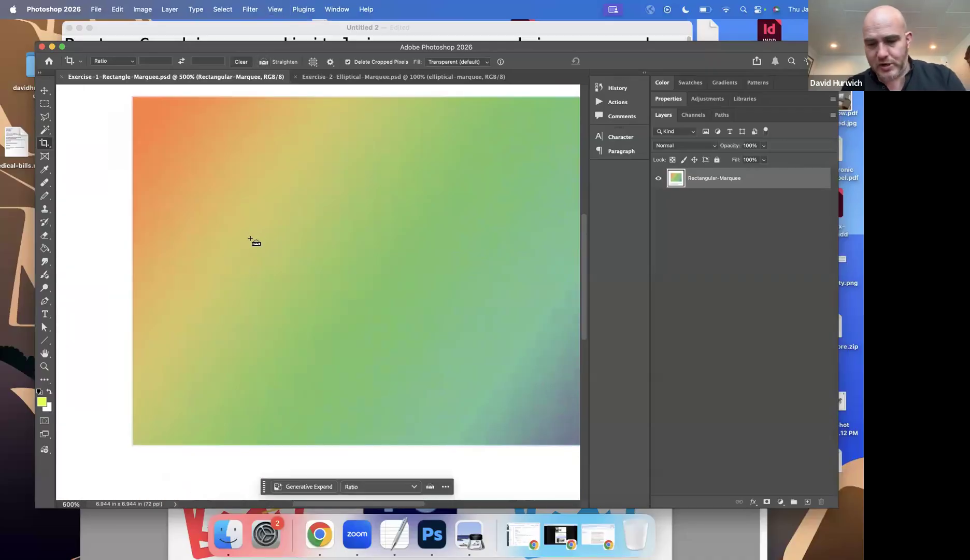
pyautogui.press('super+minus')
pyautogui.press('super+minus')
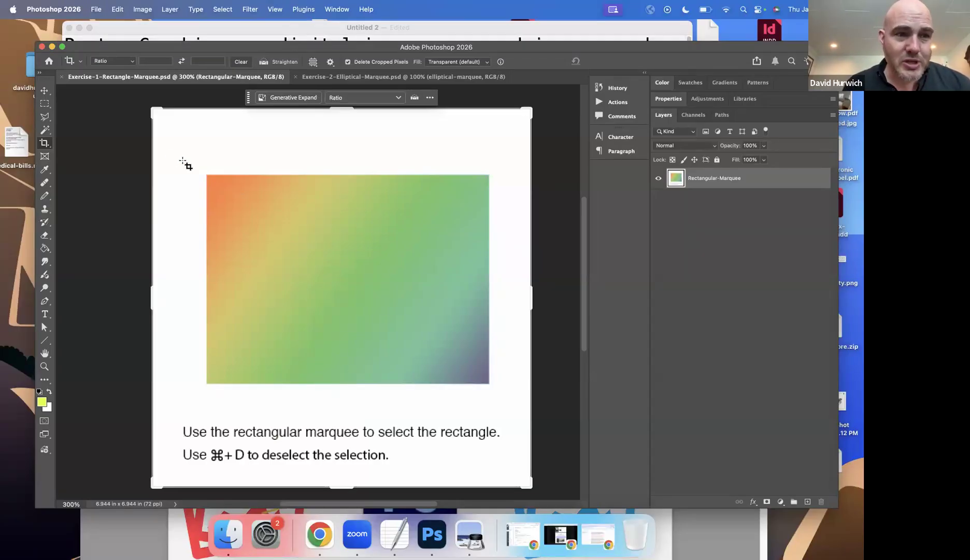
# Activate the Rectangular Marquee tool for the gradient rectangle exercise
pyautogui.click(45, 104)
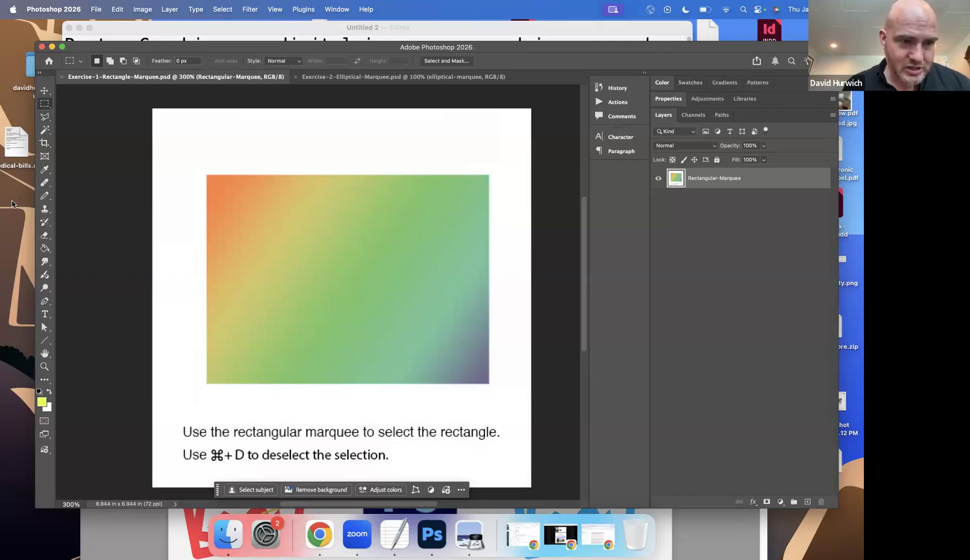
pyautogui.moveTo(84, 111)
pyautogui.mouseDown()
pyautogui.moveTo(49, 111)
pyautogui.moveTo(30, 167)
pyautogui.moveTo(47, 199)
pyautogui.moveTo(70, 123)
pyautogui.moveTo(56, 71)
pyautogui.moveTo(52, 129)
pyautogui.moveTo(86, 162)
pyautogui.moveTo(90, 153)
pyautogui.moveTo(131, 170)
pyautogui.moveTo(136, 157)
pyautogui.moveTo(140, 172)
pyautogui.moveTo(143, 153)
pyautogui.moveTo(144, 170)
pyautogui.moveTo(155, 177)
pyautogui.mouseUp()
pyautogui.moveTo(91, 192)
pyautogui.mouseDown()
pyautogui.moveTo(101, 220)
pyautogui.moveTo(110, 199)
pyautogui.moveTo(111, 213)
pyautogui.moveTo(125, 202)
pyautogui.moveTo(104, 227)
pyautogui.moveTo(78, 228)
pyautogui.mouseUp()
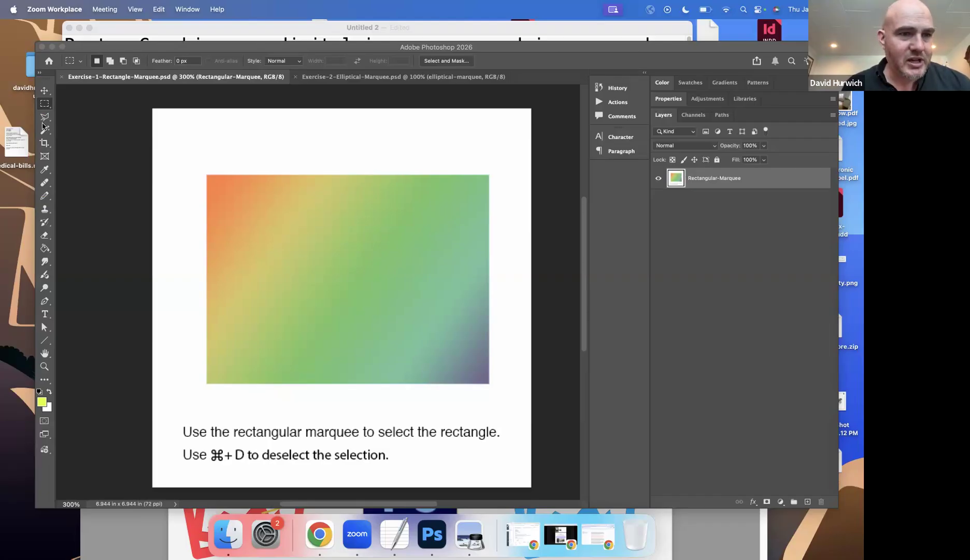
# Arrange the Photoshop tools in two columns
pyautogui.click(41, 75)
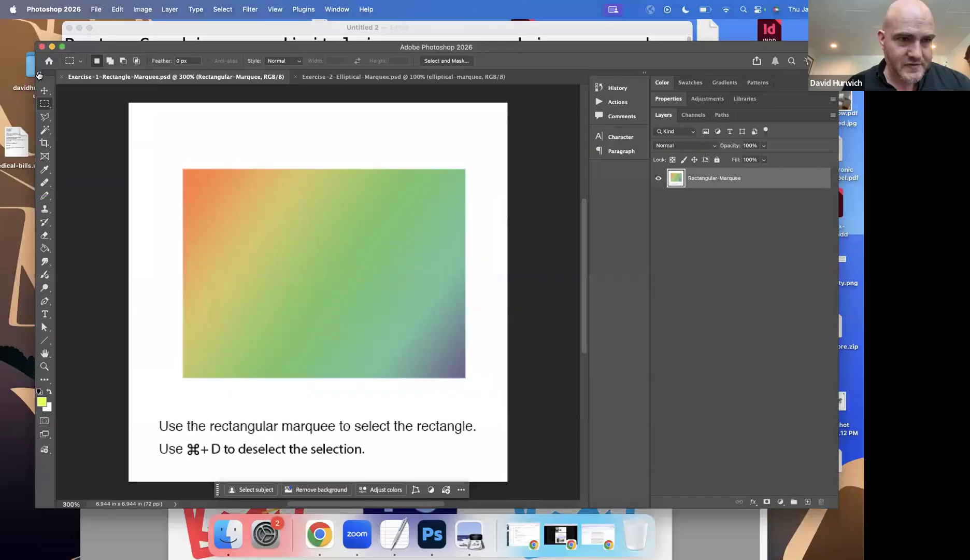
pyautogui.click(40, 74)
pyautogui.click(40, 73)
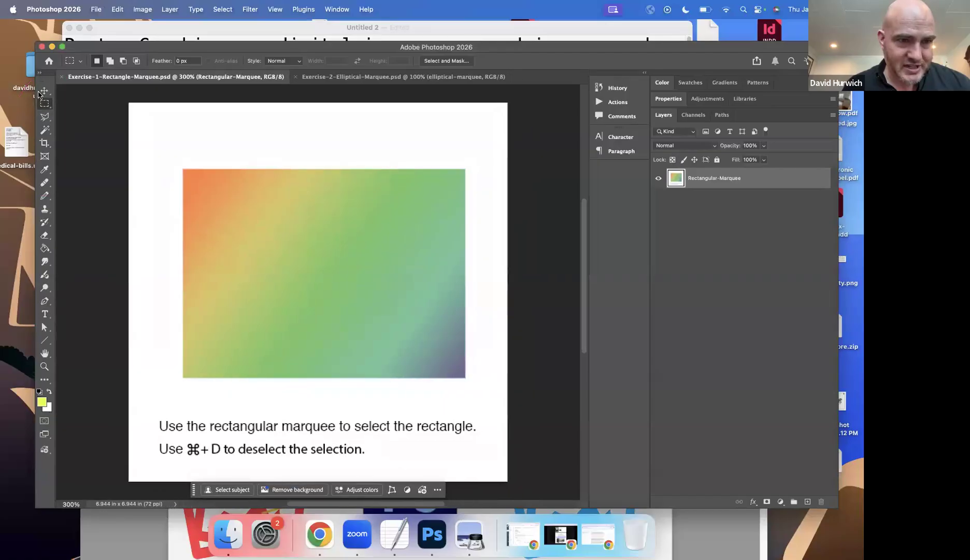
pyautogui.click(41, 76)
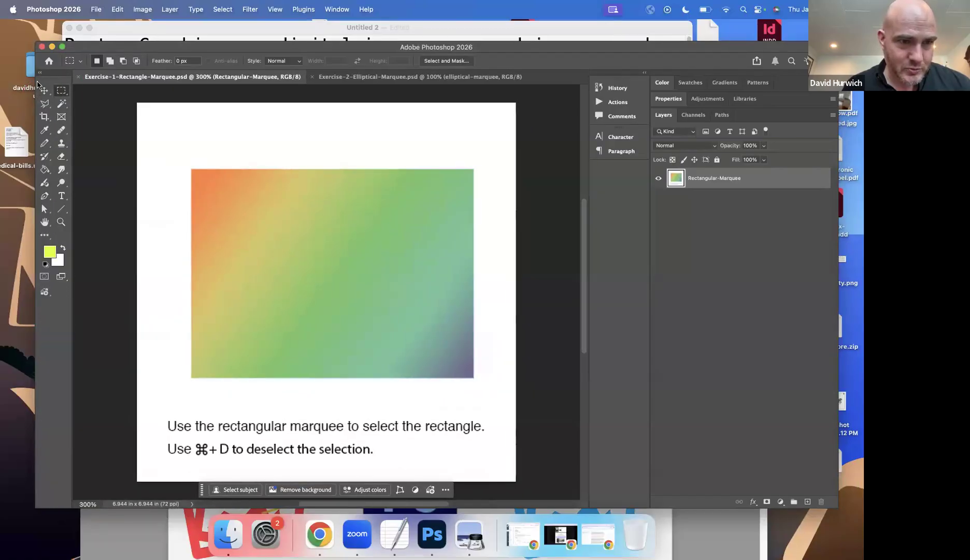
# Return the tools to a single column and choose the Rectangular Marquee tool from the marquee tool group
pyautogui.click(41, 76)
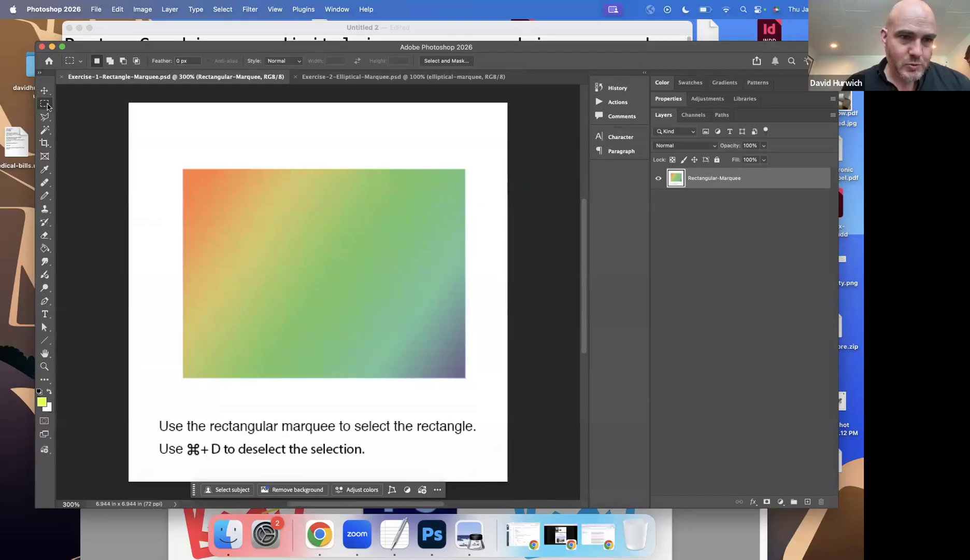
pyautogui.click(47, 106)
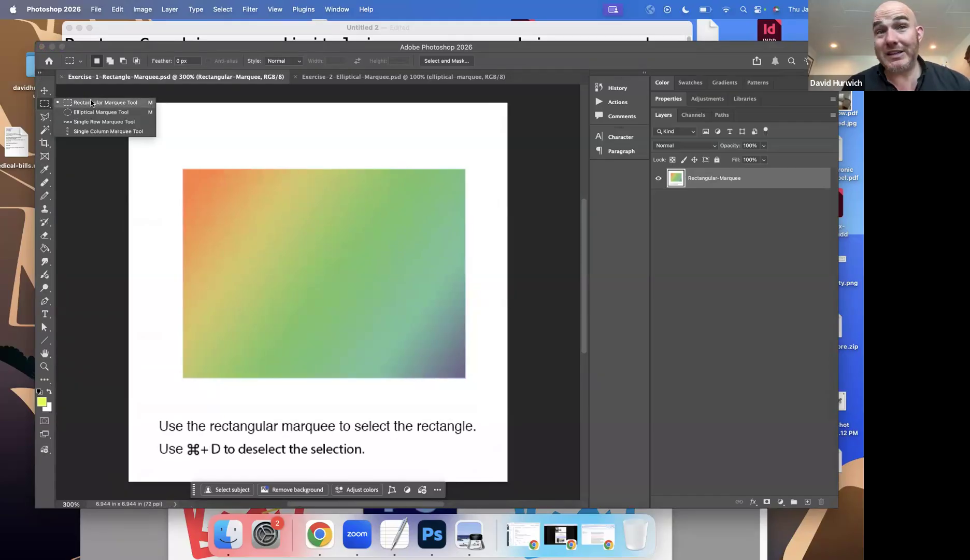
pyautogui.click(91, 102)
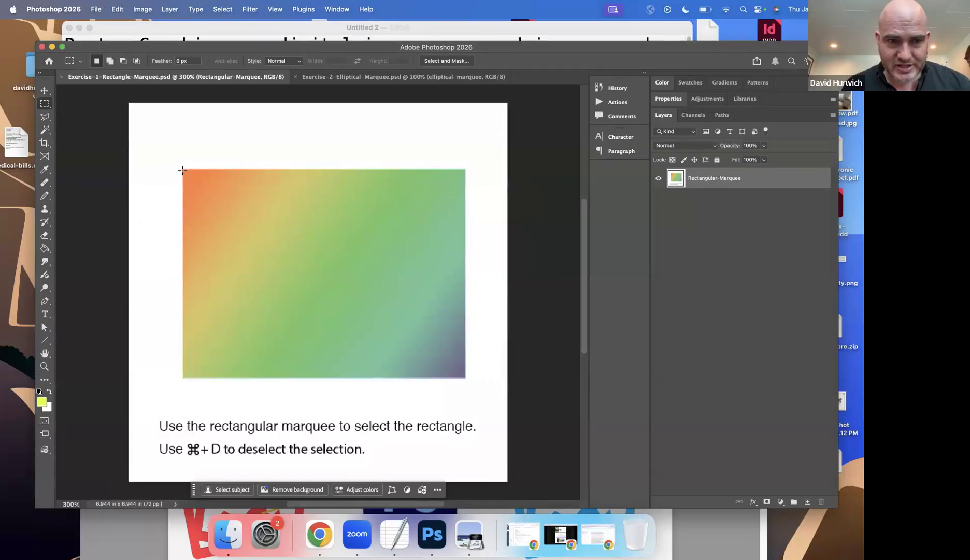
# Select the entire gradient rectangle from corner to corner with the rectangular marquee and deselect it
pyautogui.moveTo(182, 169); pyautogui.dragTo(465, 375)
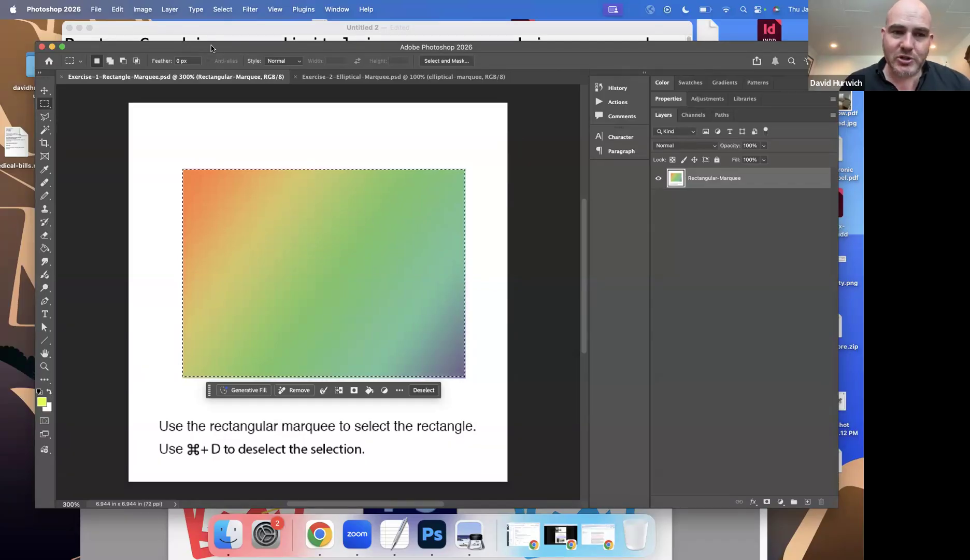
pyautogui.click(219, 8)
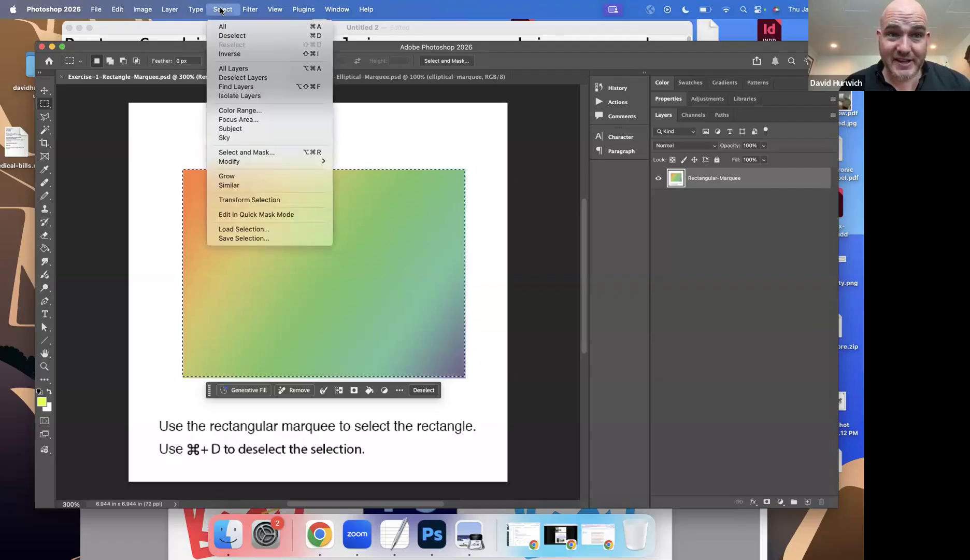
pyautogui.click(221, 34)
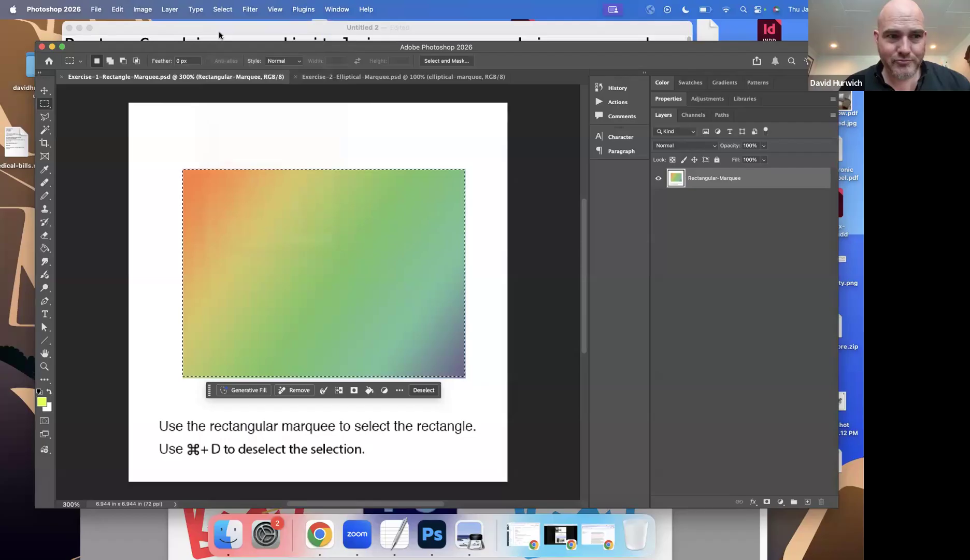
# Draw a smaller rectangular marquee inside the gradient rectangle and move the selection outline slightly down and to the right
pyautogui.moveTo(209, 191); pyautogui.dragTo(395, 313)
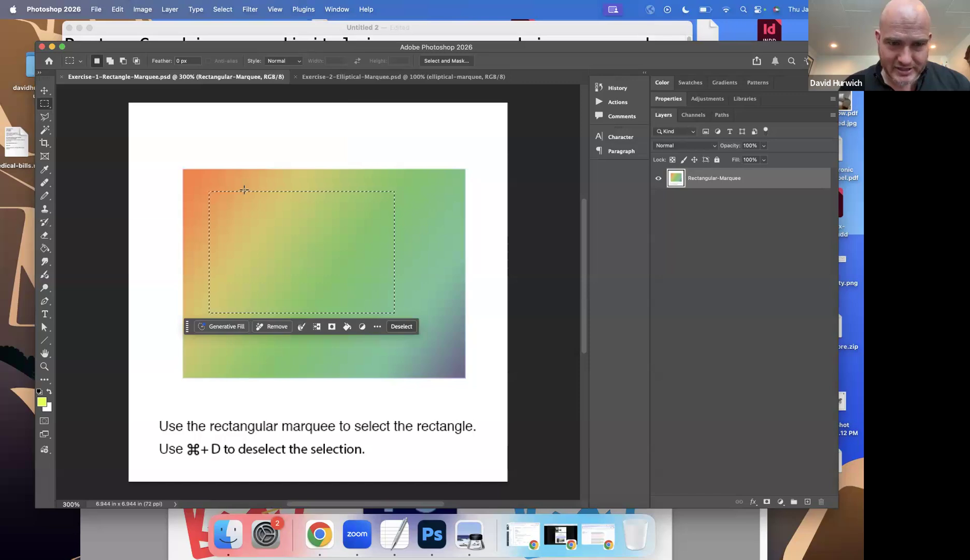
pyautogui.moveTo(243, 193); pyautogui.dragTo(290, 237)
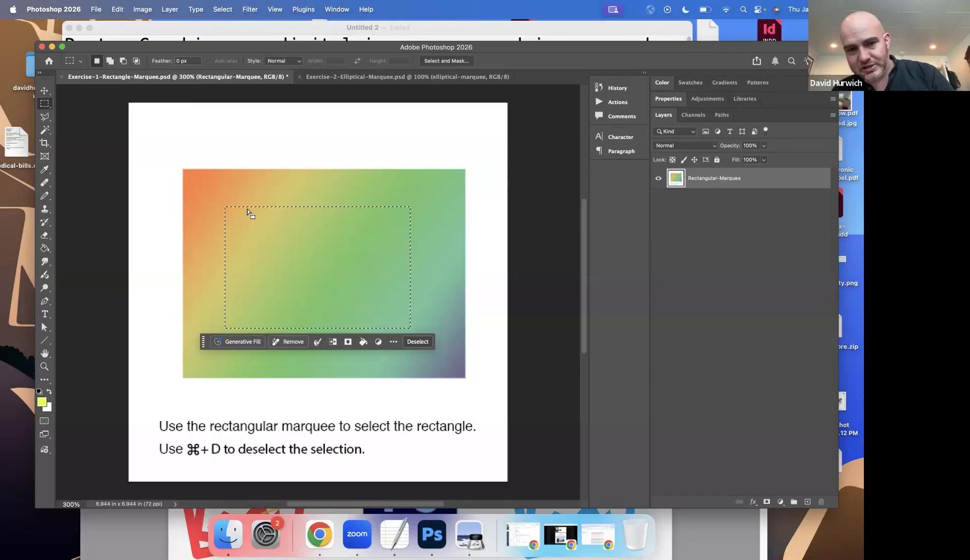
# Nudge the selection outline right and slightly down in small increments, and shift it back toward the gradient rectangle's left side
pyautogui.press('Right')
pyautogui.press('Right')
pyautogui.press('Right')
pyautogui.press('Right')
pyautogui.press('Right')
pyautogui.press('Right')
pyautogui.press('Right')
pyautogui.press('Right')
pyautogui.press('Right')
pyautogui.press('Right')
pyautogui.press('Right')
pyautogui.press('Right')
pyautogui.press('Right')
pyautogui.press('Right')
pyautogui.press('Right')
pyautogui.press('Right')
pyautogui.press('Right')
pyautogui.press('Right')
pyautogui.press('Right')
pyautogui.press('Right')
pyautogui.press('Down')
pyautogui.press('Down')
pyautogui.press('Down')
pyautogui.press('Down')
pyautogui.press('Down')
pyautogui.press('Down')
pyautogui.press('Down')
pyautogui.press('Down')
pyautogui.press('Down')
pyautogui.press('Down')
pyautogui.press('Down')
pyautogui.press('Down')
pyautogui.press('Down')
pyautogui.press('Down')
pyautogui.press('Down')
pyautogui.press('Down')
pyautogui.press('Down')
pyautogui.press('Down')
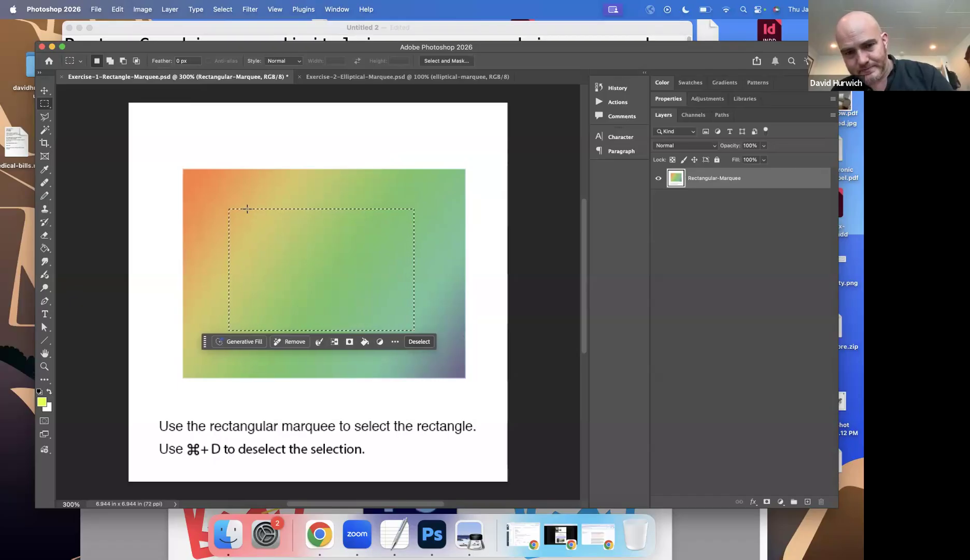
pyautogui.press('Right')
pyautogui.press('Right')
pyautogui.press('Right')
pyautogui.press('Right')
pyautogui.press('Right')
pyautogui.press('Right')
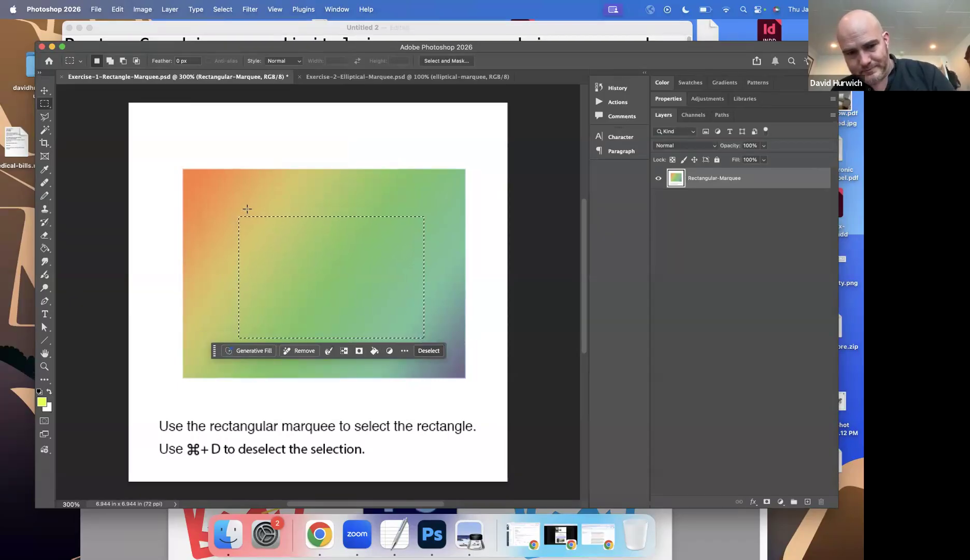
pyautogui.press('Down')
pyautogui.press('Down')
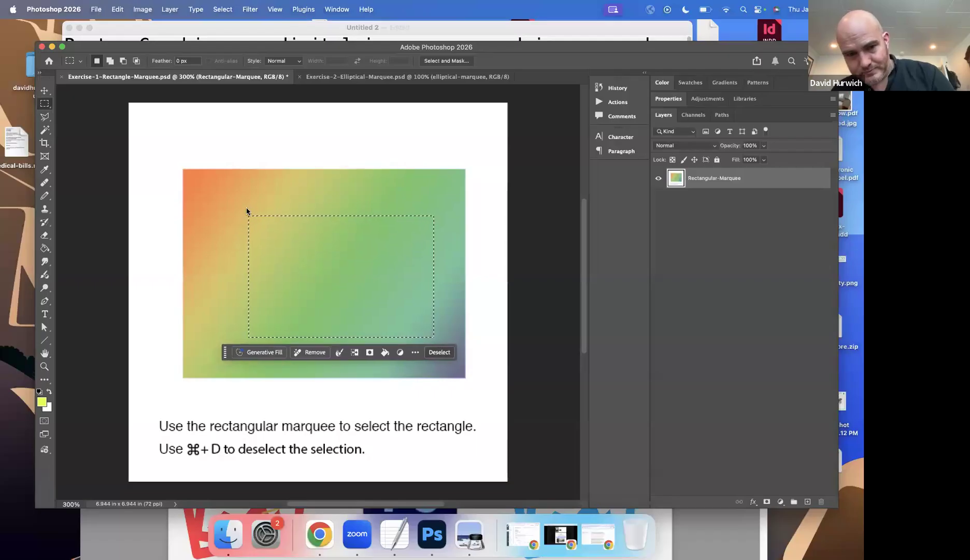
pyautogui.press('Right')
pyautogui.press('Right')
pyautogui.press('Right')
pyautogui.press('Up')
pyautogui.press('Up')
pyautogui.press('Up')
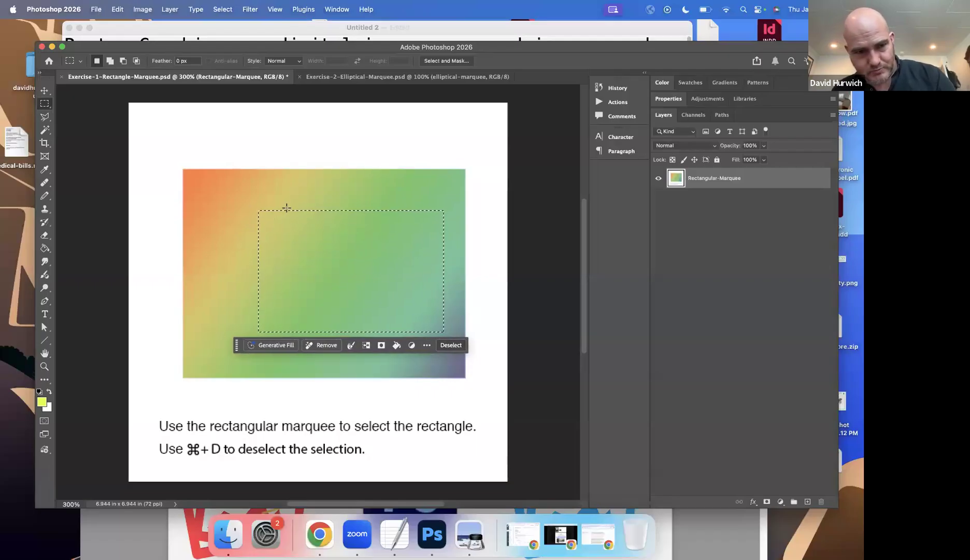
pyautogui.moveTo(287, 211); pyautogui.dragTo(253, 214)
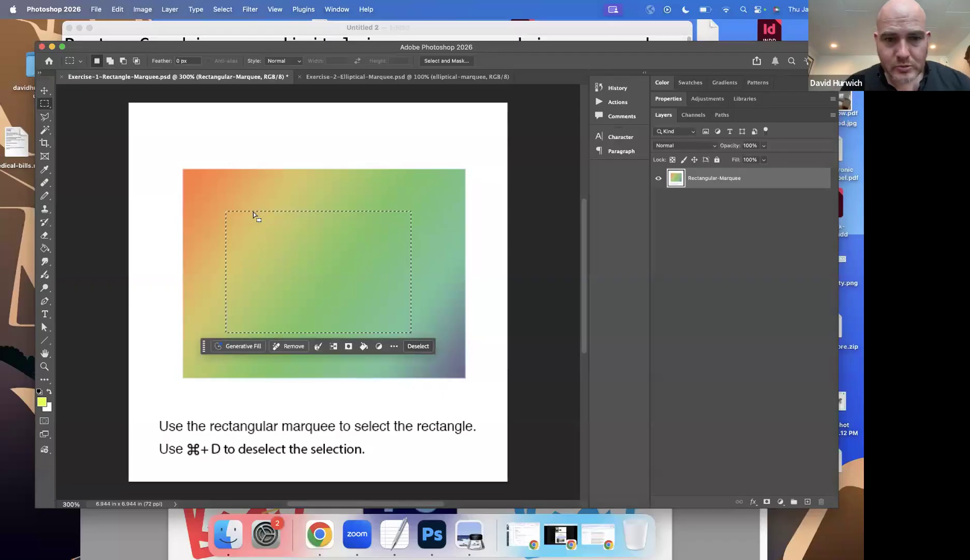